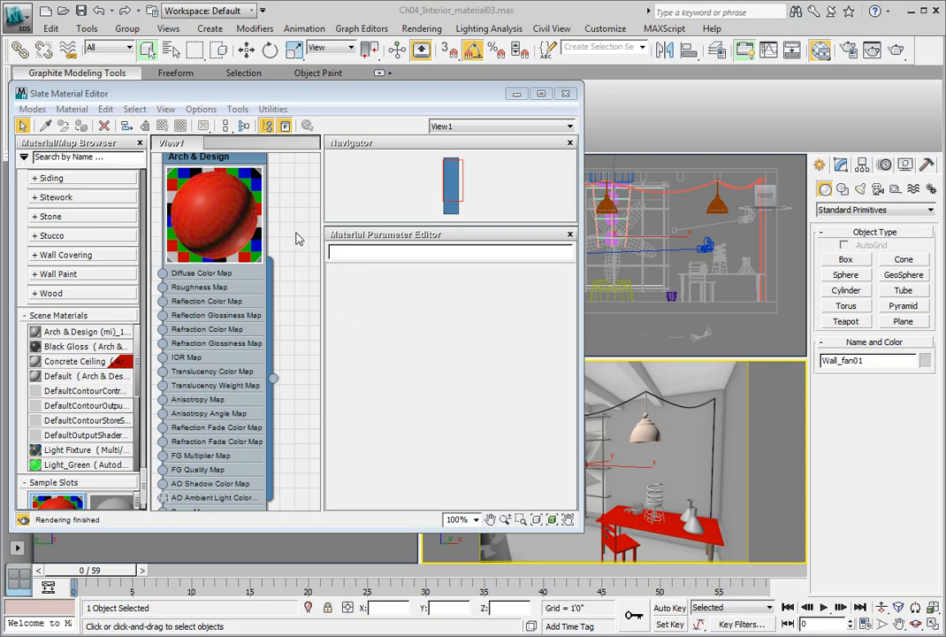
Step: Delete the paint_red material node from the active view of the Slate Material Editor
{"action": "middle_click_drag", "start_coordinate": [296, 232], "coordinate": [301, 264]}
{"action": "left_click", "coordinate": [211, 180]}
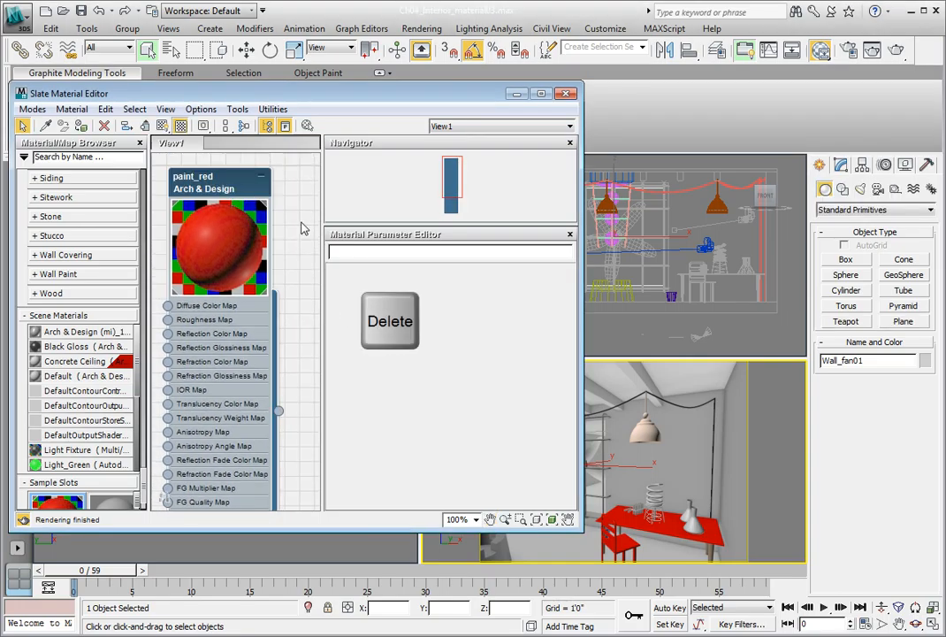
{"action": "key", "text": "Delete"}
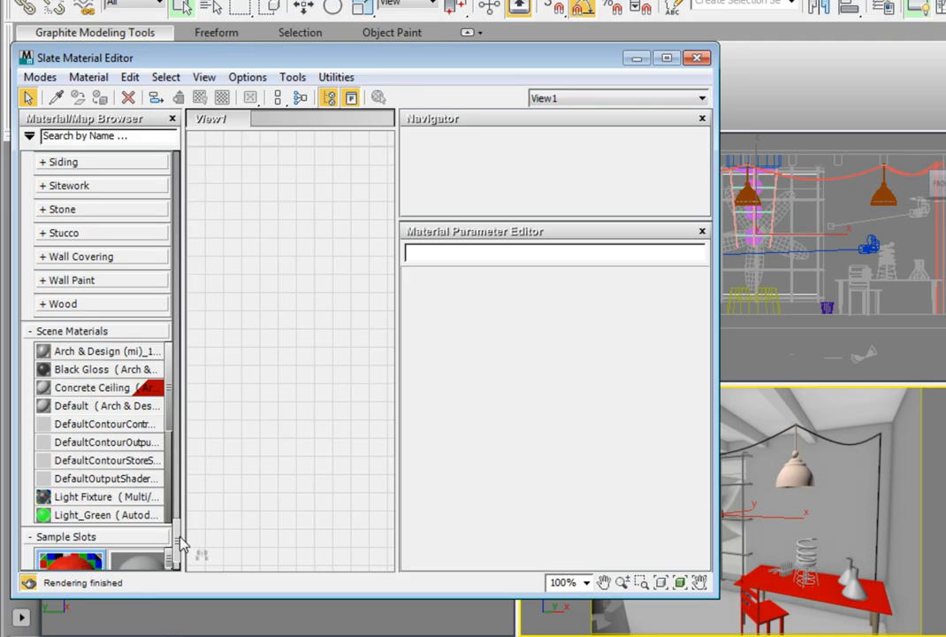
Step: Add a new mental ray Arch & Design material to the view and open its parameters
{"action": "scroll", "coordinate": [181, 540], "scroll_direction": "up", "scroll_amount": 5}
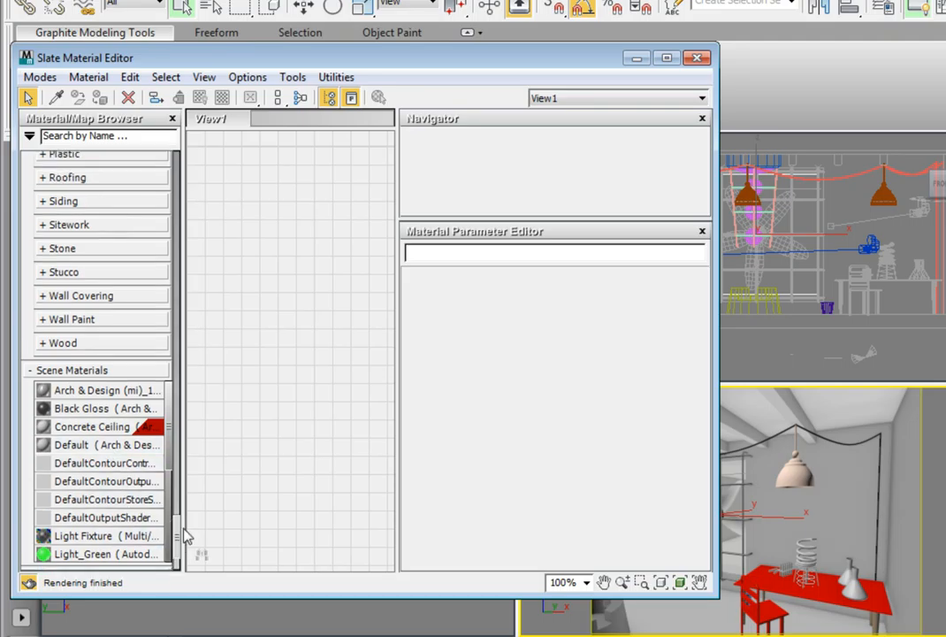
{"action": "scroll", "coordinate": [173, 182], "scroll_direction": "up", "scroll_amount": 10}
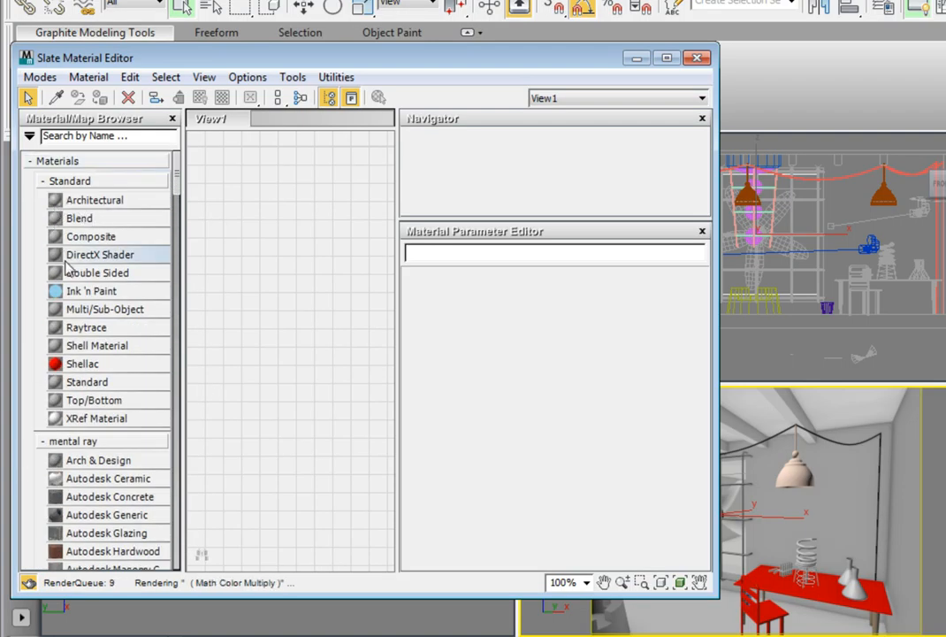
{"action": "left_click_drag", "start_coordinate": [88, 459], "coordinate": [271, 338]}
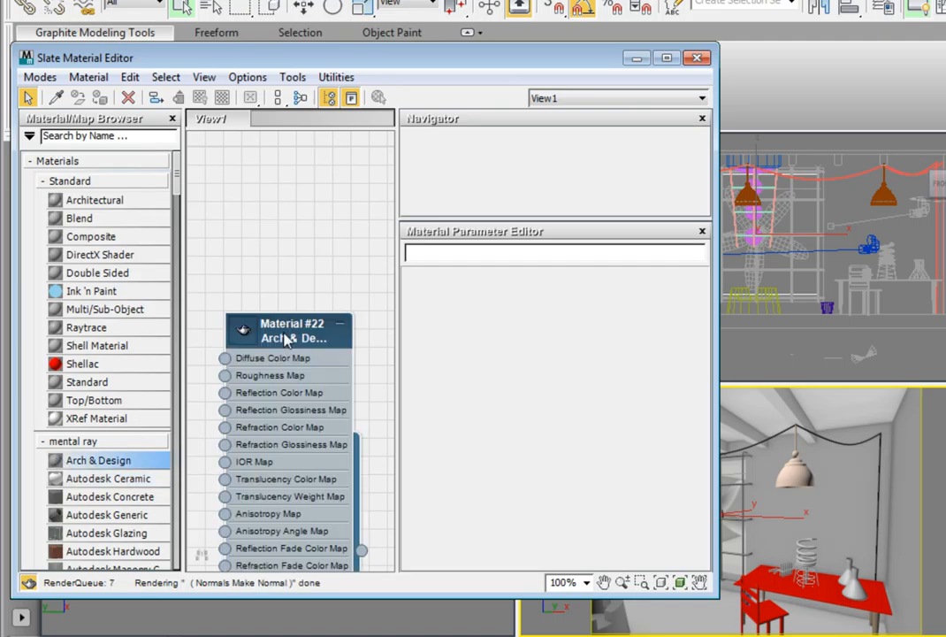
{"action": "double_click", "coordinate": [243, 331]}
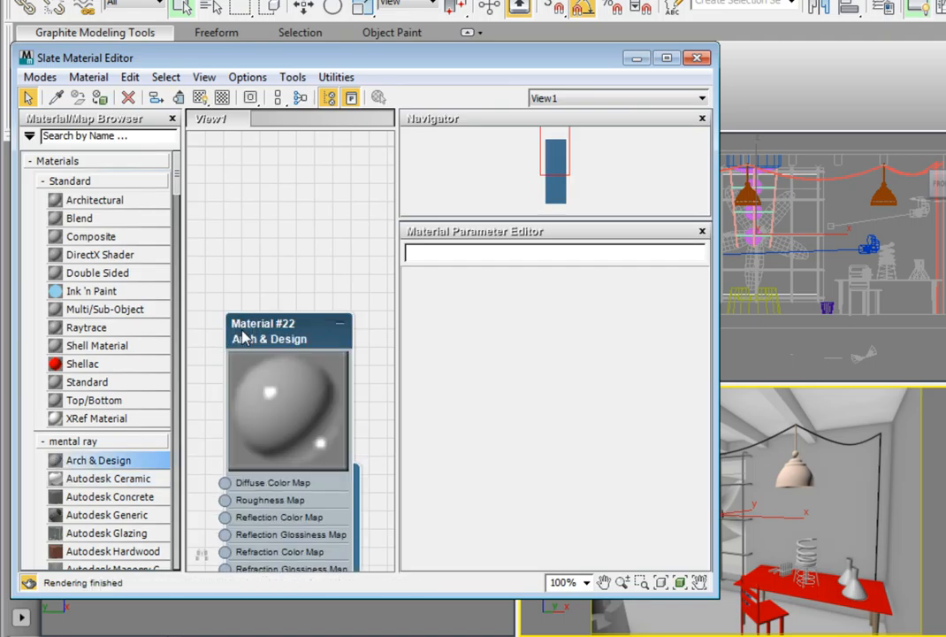
{"action": "left_click_drag", "start_coordinate": [245, 334], "coordinate": [267, 225]}
{"action": "double_click", "coordinate": [270, 302]}
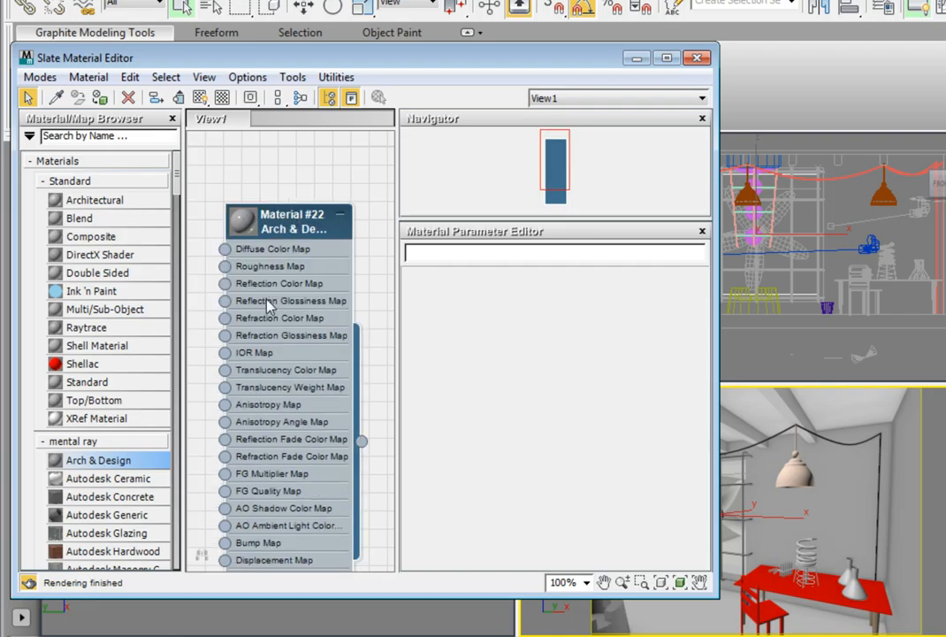
{"action": "double_click", "coordinate": [250, 228]}
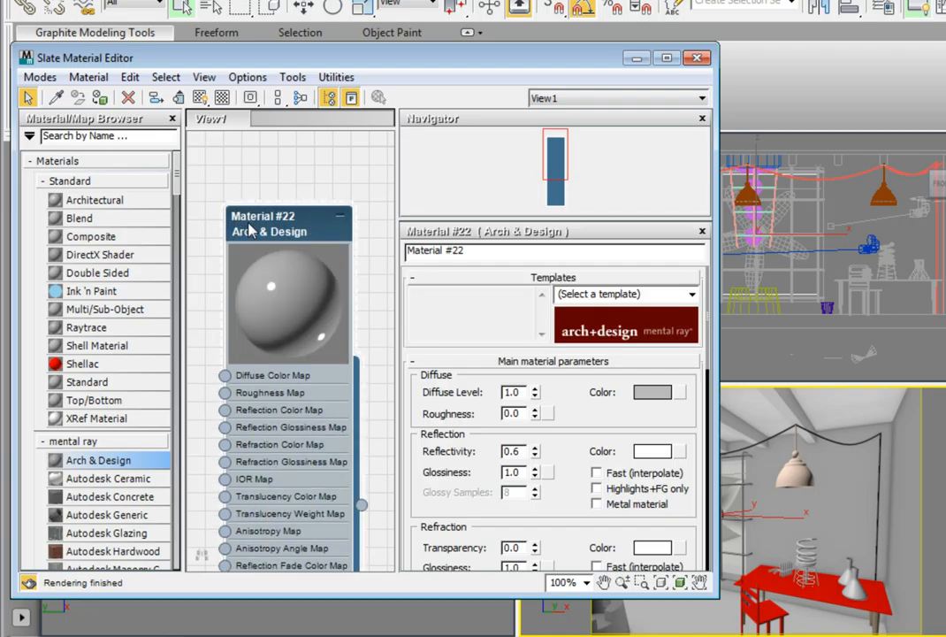
Step: Rename the new Arch & Design material as concrete
{"action": "left_click_drag", "start_coordinate": [471, 252], "coordinate": [394, 258]}
{"action": "type", "text": "concrete"}
{"action": "key", "text": "Return"}
{"action": "left_click", "coordinate": [321, 168]}
Step: Add a standard Noise map beside the concrete material and open the map's parameters
{"action": "middle_click_drag", "start_coordinate": [195, 345], "coordinate": [251, 277]}
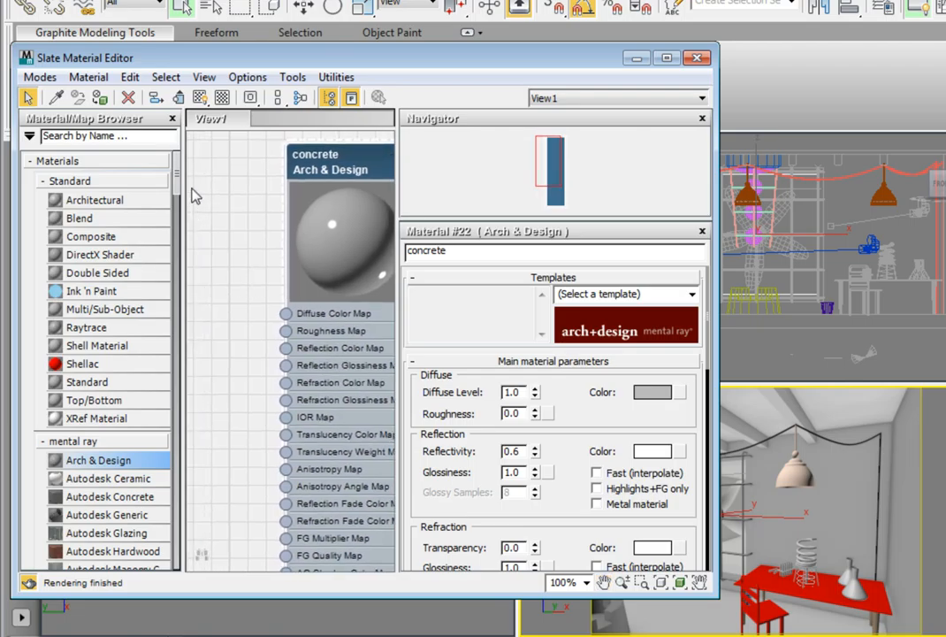
{"action": "middle_click_drag", "start_coordinate": [241, 265], "coordinate": [245, 260]}
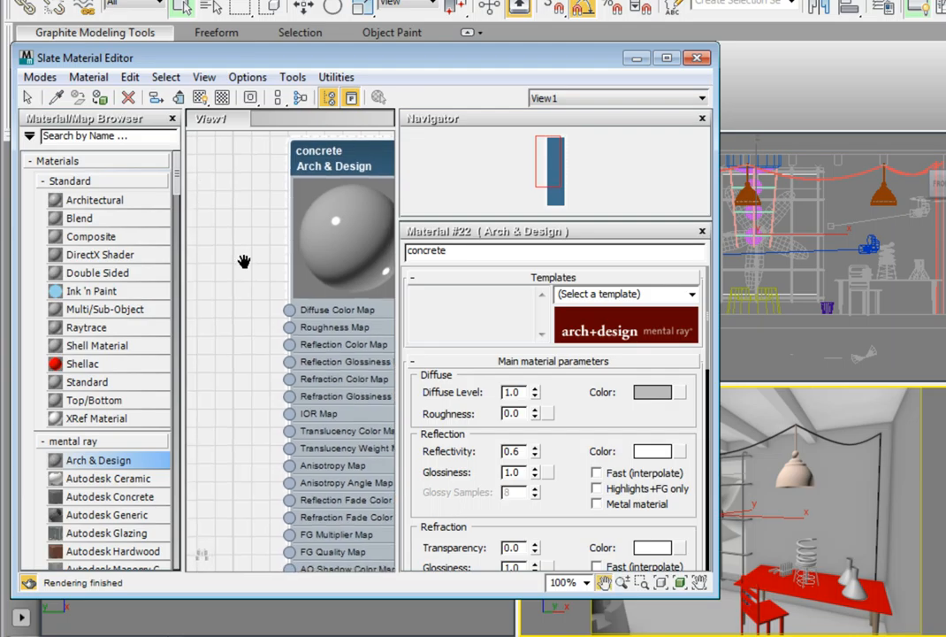
{"action": "left_click_drag", "start_coordinate": [180, 185], "coordinate": [178, 250]}
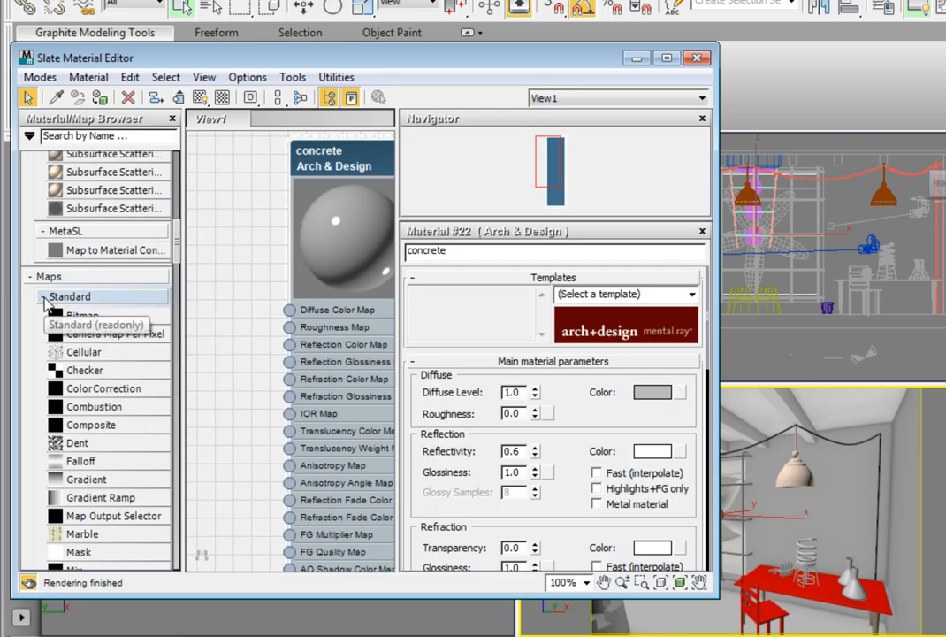
{"action": "left_click_drag", "start_coordinate": [177, 251], "coordinate": [177, 256]}
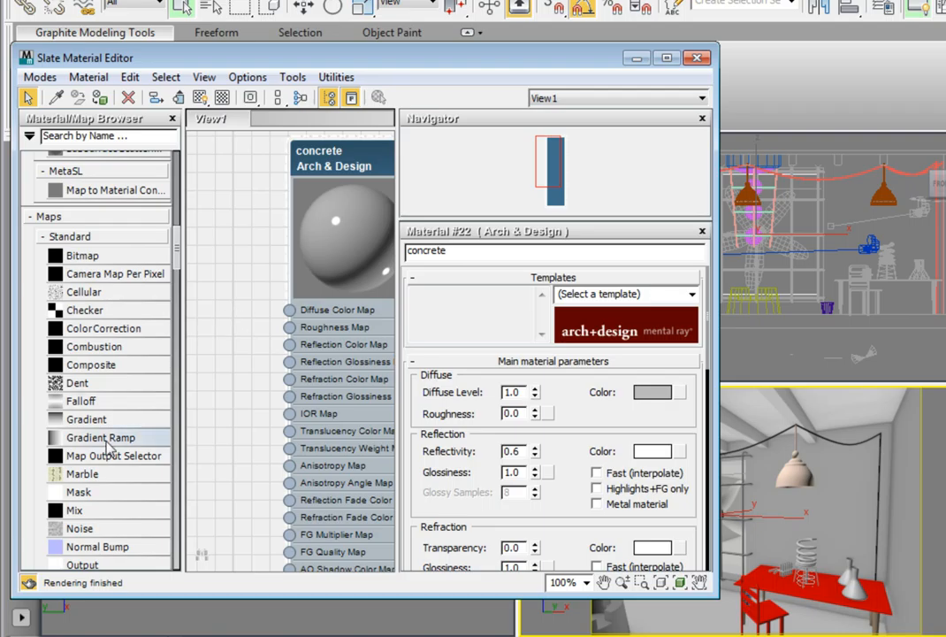
{"action": "left_click", "coordinate": [84, 528]}
{"action": "left_click_drag", "start_coordinate": [164, 469], "coordinate": [222, 326]}
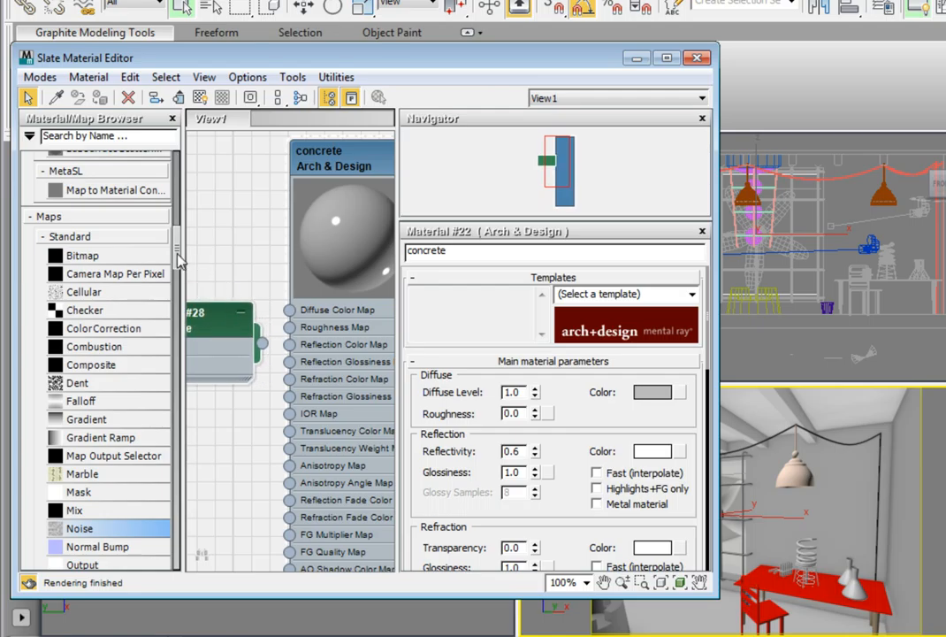
{"action": "left_click_drag", "start_coordinate": [177, 254], "coordinate": [178, 257]}
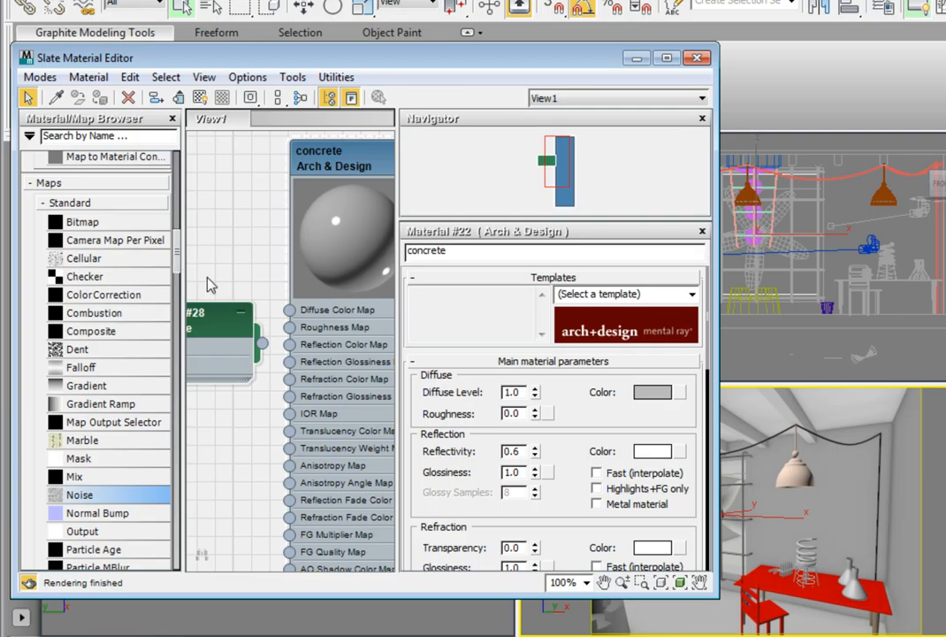
{"action": "double_click", "coordinate": [209, 320]}
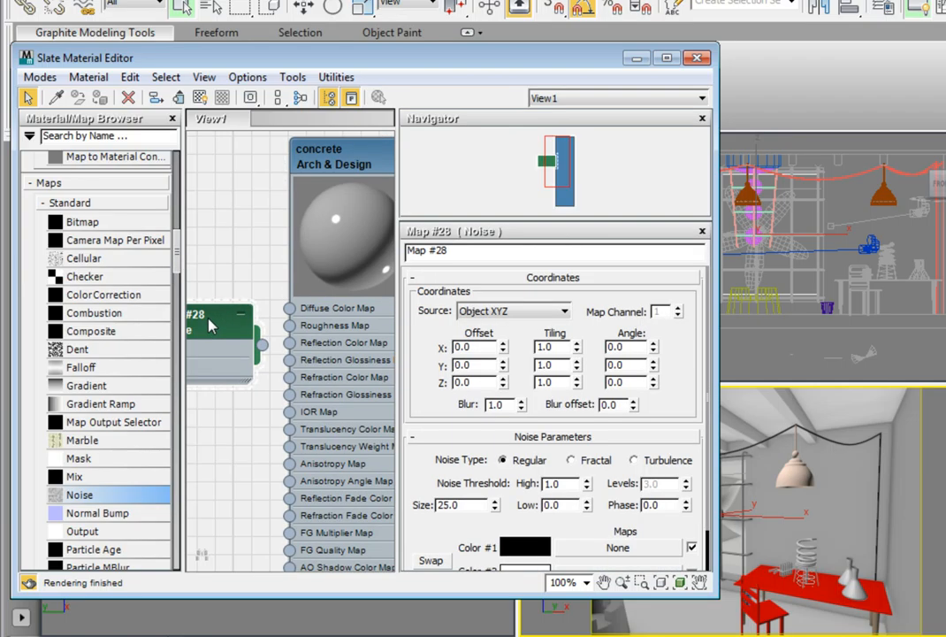
Step: Wire the Noise map's output to the Diffuse Color Map slot of the concrete material
{"action": "middle_click_drag", "start_coordinate": [220, 276], "coordinate": [280, 278]}
{"action": "left_click_drag", "start_coordinate": [291, 354], "coordinate": [317, 312]}
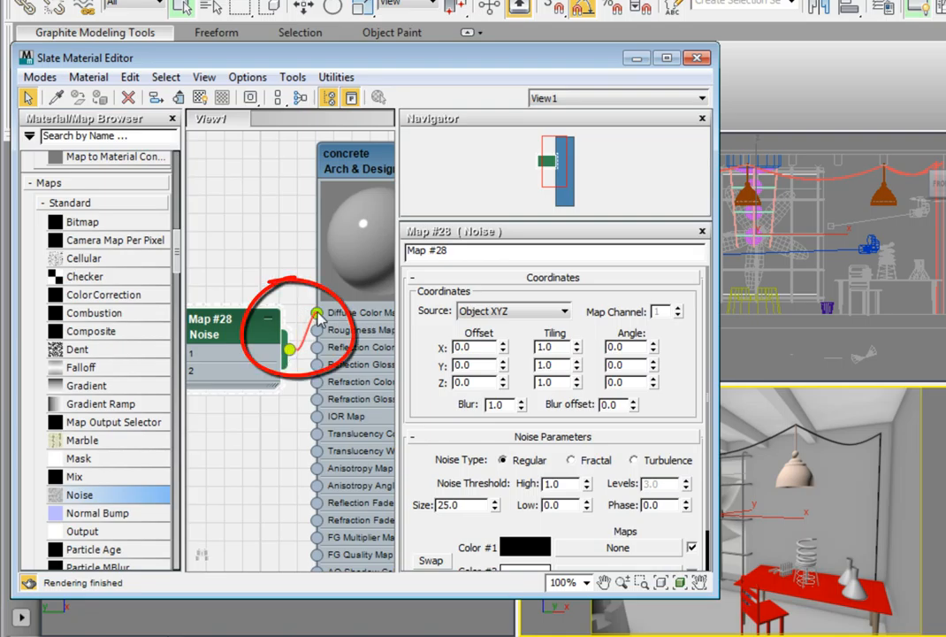
{"action": "middle_click_drag", "start_coordinate": [277, 274], "coordinate": [223, 290]}
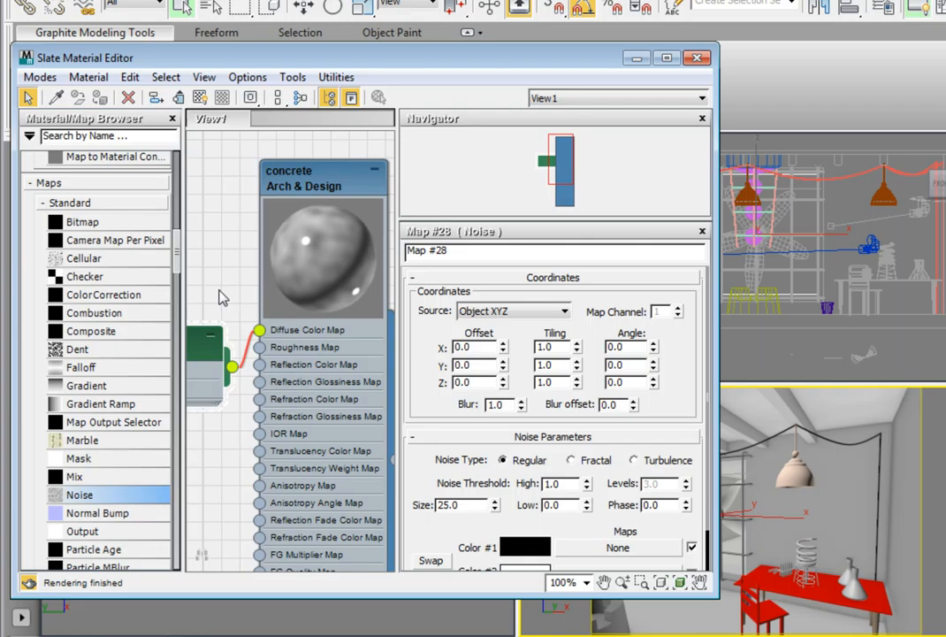
Step: Open a separate preview window for the concrete material, place it beside the material editor and enlarge it
{"action": "right_click", "coordinate": [222, 298]}
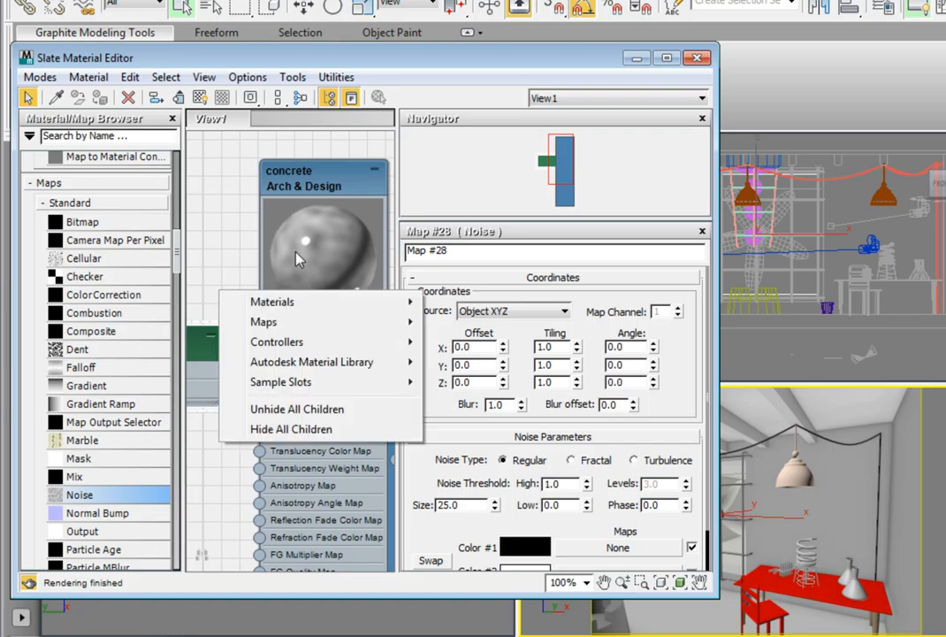
{"action": "right_click", "coordinate": [327, 240]}
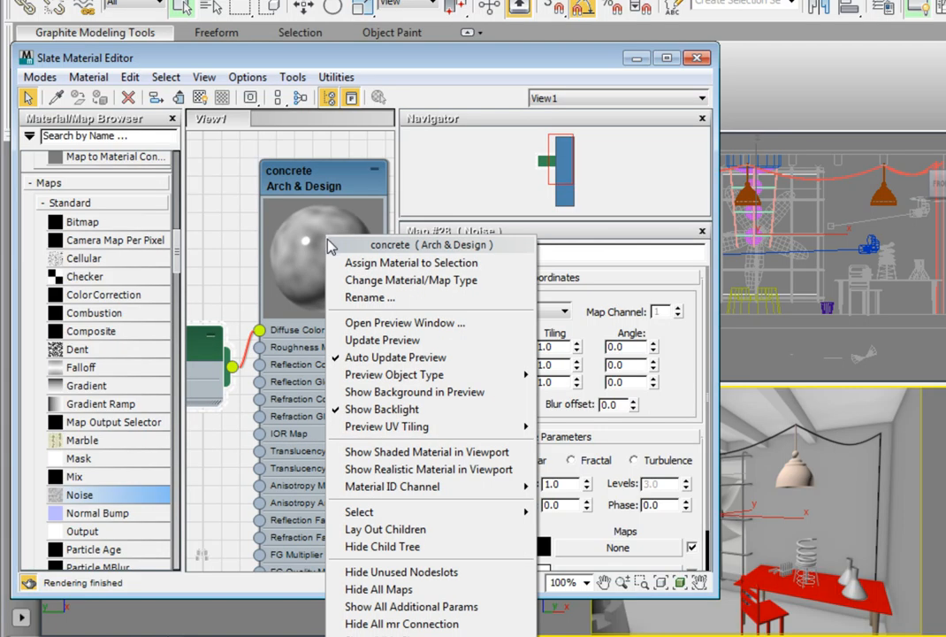
{"action": "left_click", "coordinate": [389, 328]}
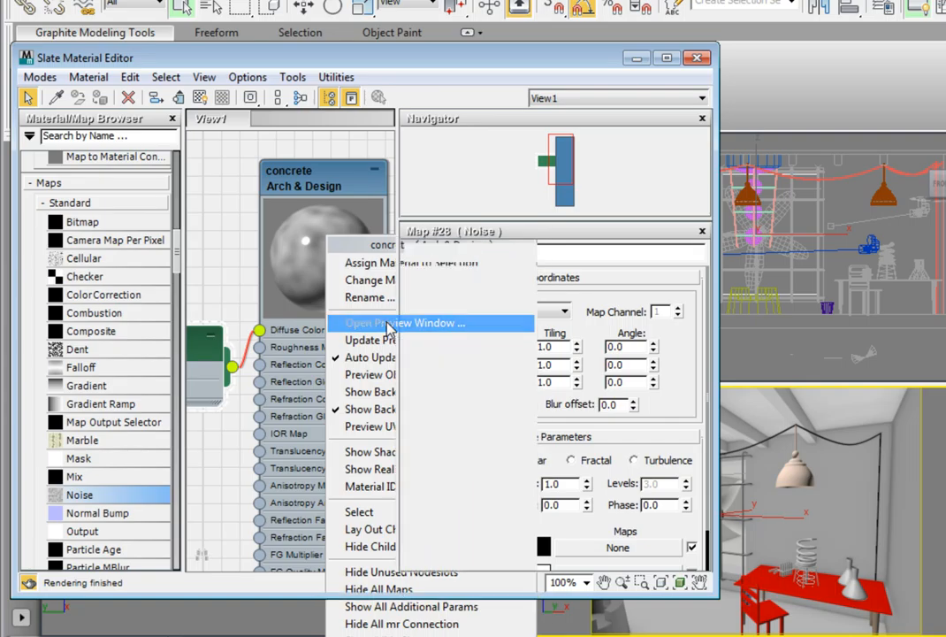
{"action": "mouse_move", "coordinate": [349, 325]}
{"action": "left_mouse_down"}
{"action": "mouse_move", "coordinate": [394, 252]}
{"action": "mouse_move", "coordinate": [570, 109]}
{"action": "mouse_move", "coordinate": [737, 110]}
{"action": "mouse_move", "coordinate": [775, 62]}
{"action": "left_mouse_up"}
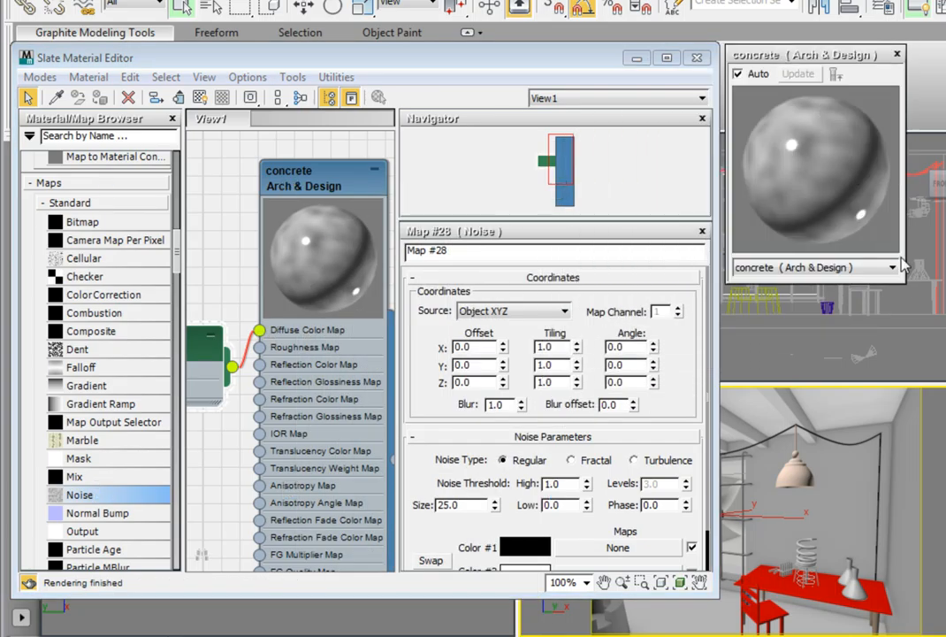
{"action": "left_click_drag", "start_coordinate": [907, 284], "coordinate": [945, 361]}
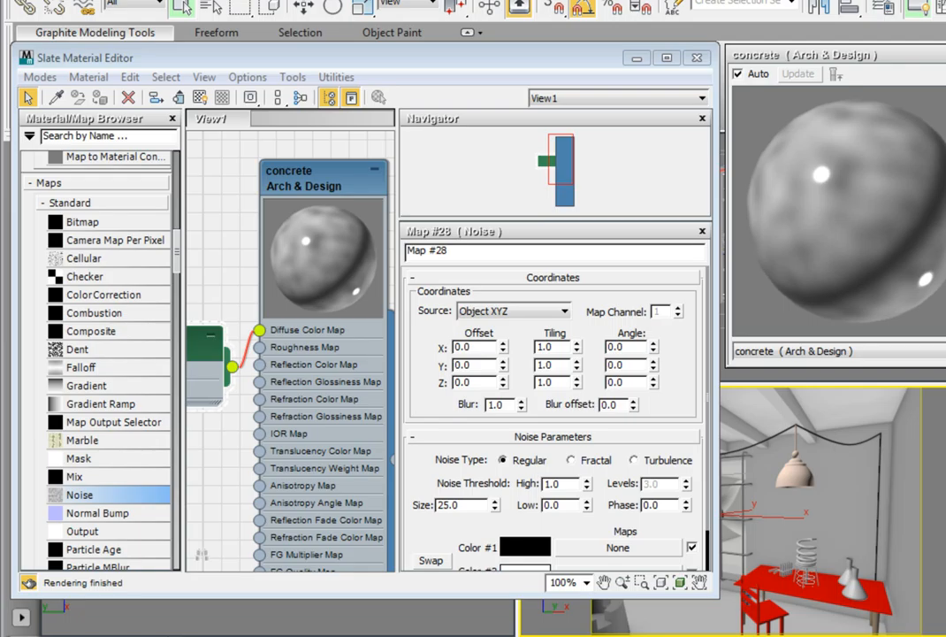
Step: Set the concrete material's Reflectivity to 0.05 and its reflection Glossiness to 0.4
{"action": "double_click", "coordinate": [324, 254]}
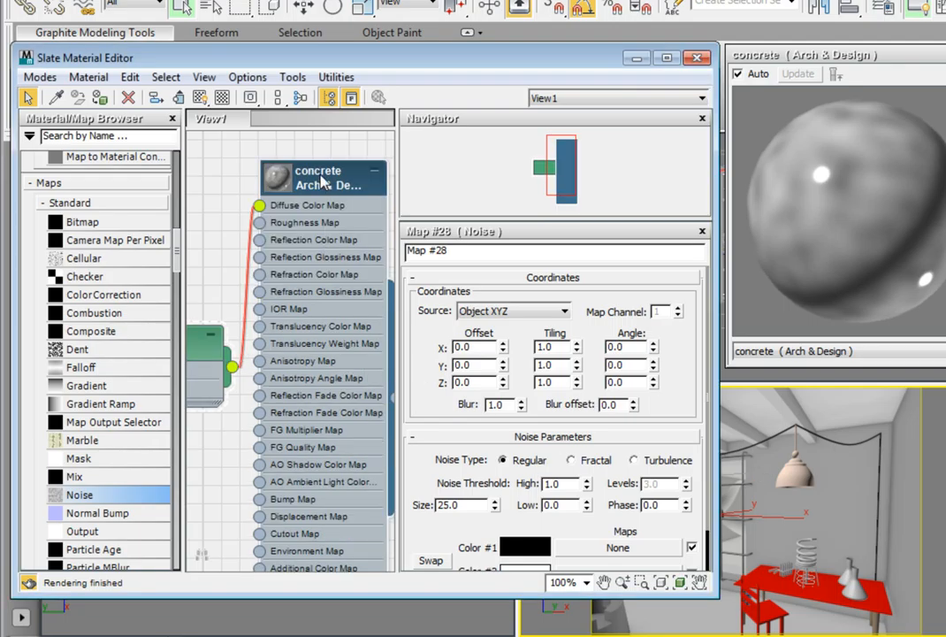
{"action": "double_click", "coordinate": [283, 180]}
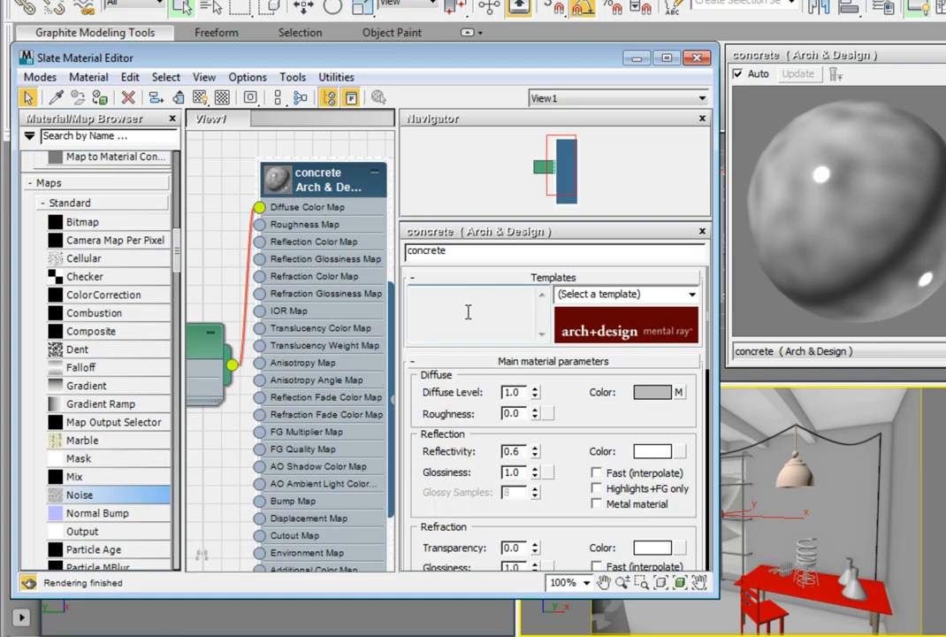
{"action": "double_click", "coordinate": [512, 451]}
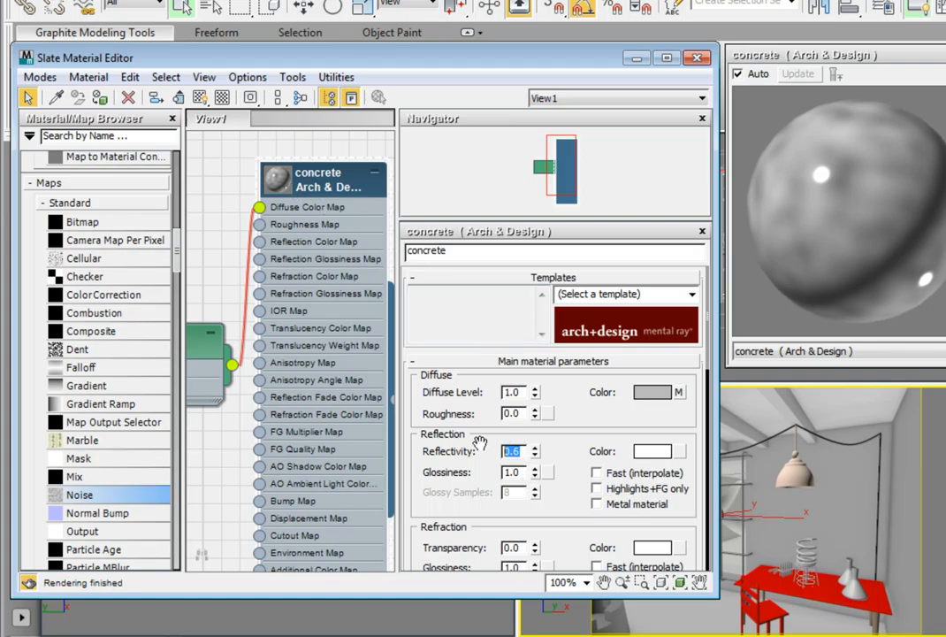
{"action": "type", "text": ".05"}
{"action": "key", "text": "Return"}
{"action": "double_click", "coordinate": [511, 472]}
{"action": "type", "text": ".4"}
{"action": "key", "text": "Return"}
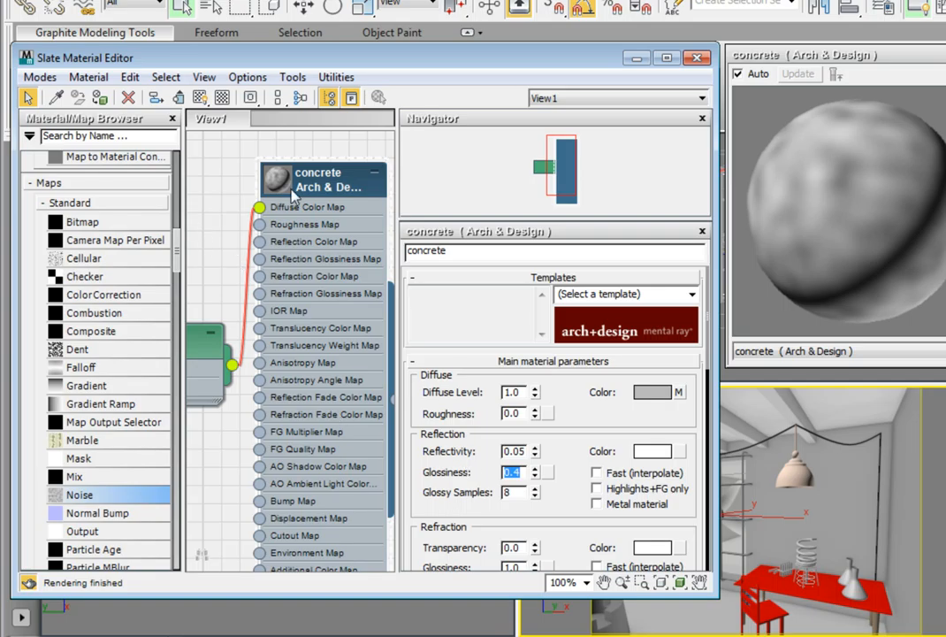
Step: Enlarge the concrete node's preview and assign the material to the back wall, Wall_fan01, in the camera viewport
{"action": "left_click_drag", "start_coordinate": [297, 178], "coordinate": [282, 184]}
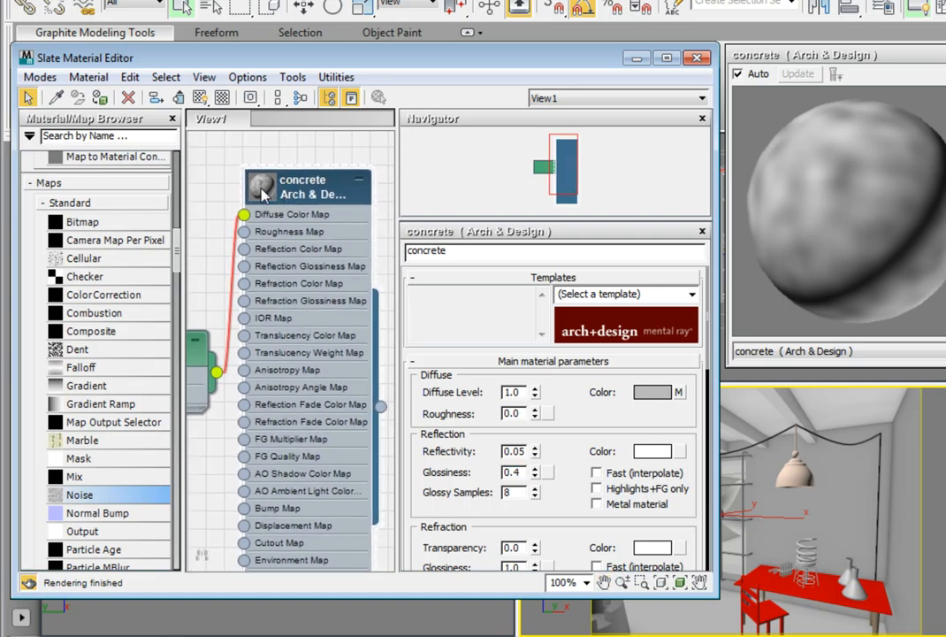
{"action": "double_click", "coordinate": [262, 189]}
{"action": "middle_click_drag", "start_coordinate": [305, 219], "coordinate": [273, 212]}
{"action": "middle_click_drag", "start_coordinate": [359, 444], "coordinate": [333, 343]}
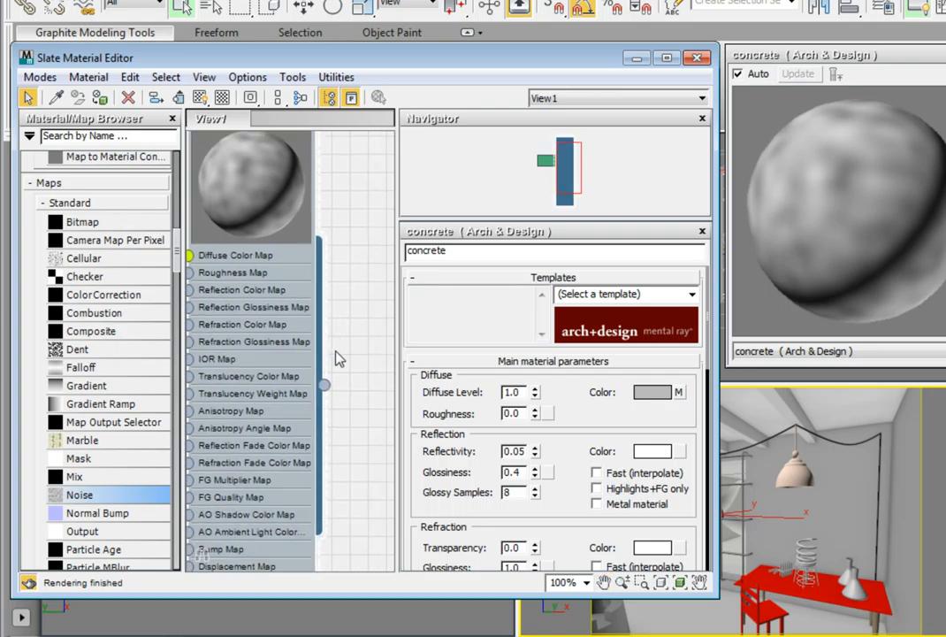
{"action": "left_click_drag", "start_coordinate": [325, 386], "coordinate": [825, 498]}
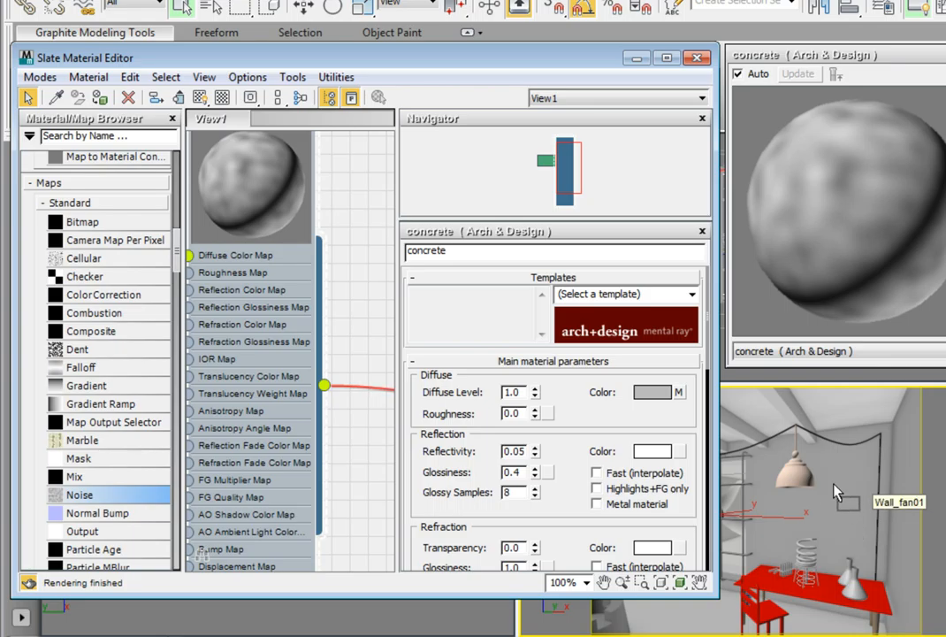
{"action": "left_click_drag", "start_coordinate": [837, 492], "coordinate": [834, 485]}
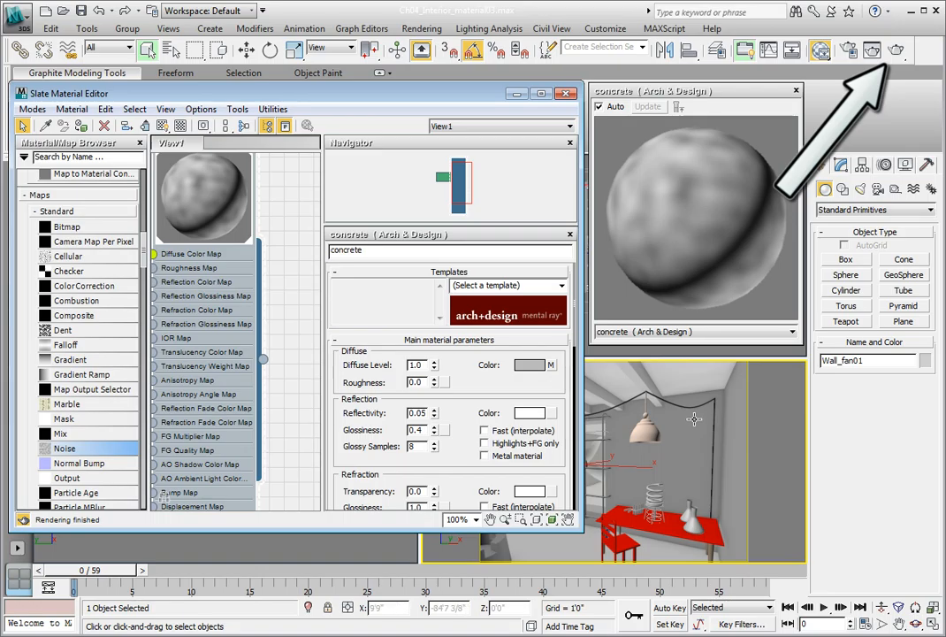
Step: Render the Camera02 view, continuing past the missing map file, and close the rendered frame when finished
{"action": "right_click", "coordinate": [695, 422]}
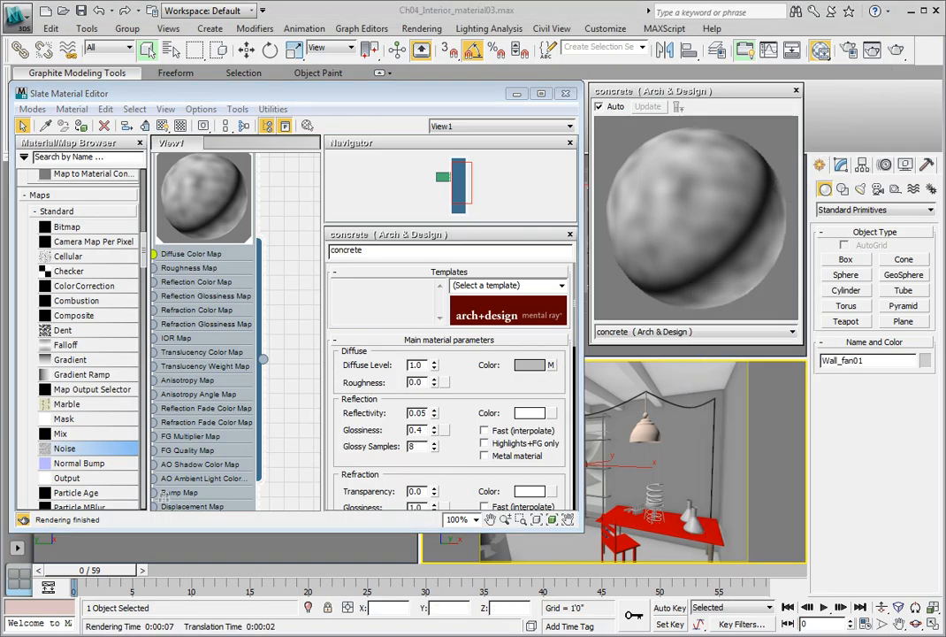
{"action": "left_click", "coordinate": [897, 50]}
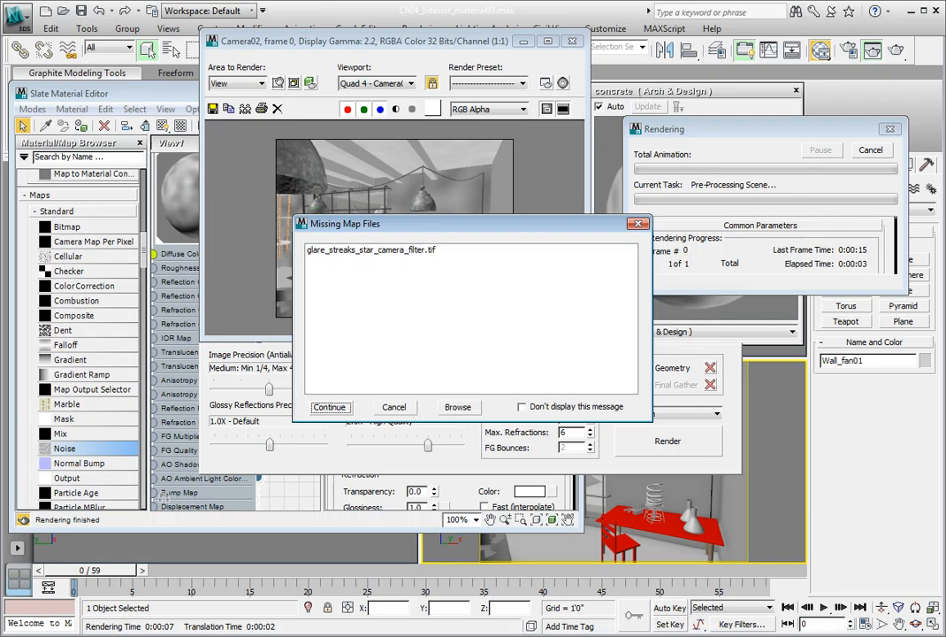
{"action": "left_click", "coordinate": [332, 406]}
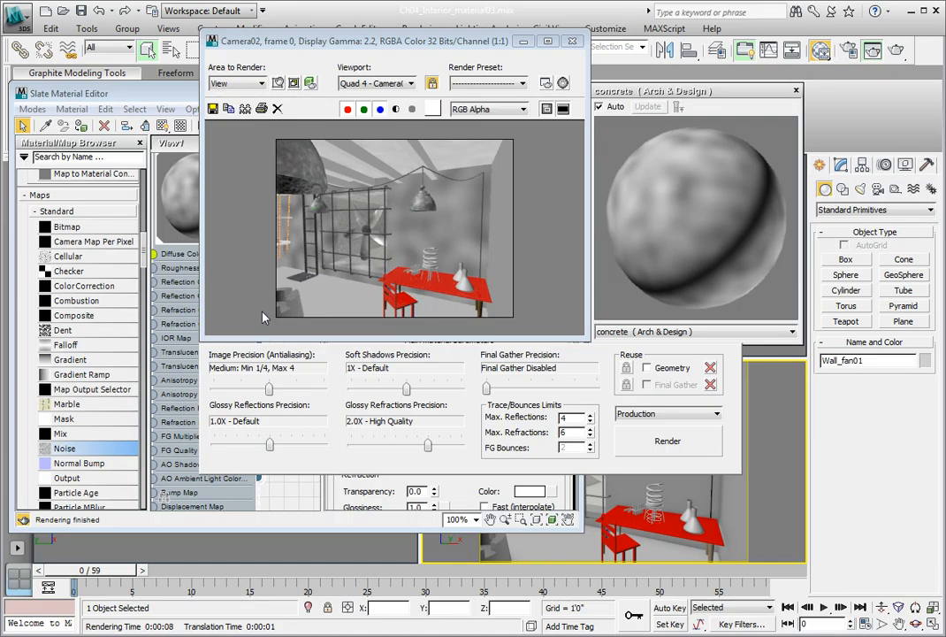
{"action": "left_click", "coordinate": [572, 41]}
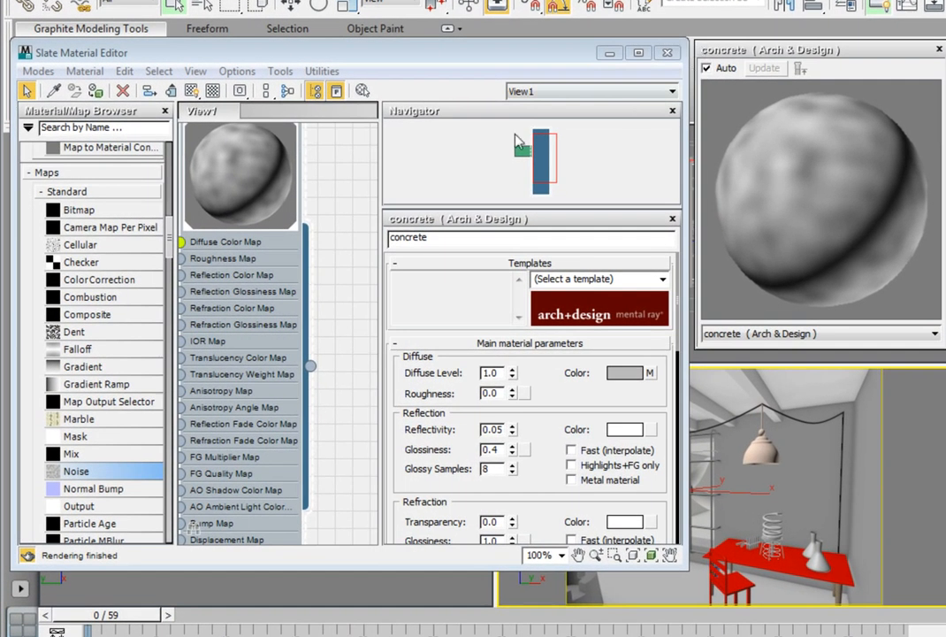
{"action": "middle_click_drag", "start_coordinate": [326, 232], "coordinate": [378, 294]}
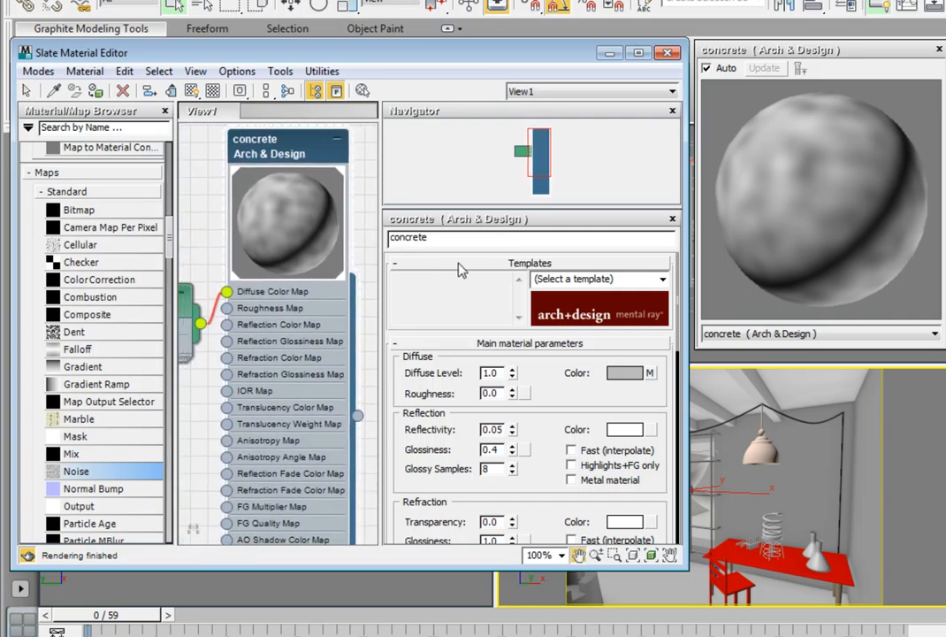
Step: Open the parameters of the Noise map feeding the concrete's diffuse color and set its Color #1 to a dark gray of value 33
{"action": "middle_click_drag", "start_coordinate": [195, 232], "coordinate": [326, 222]}
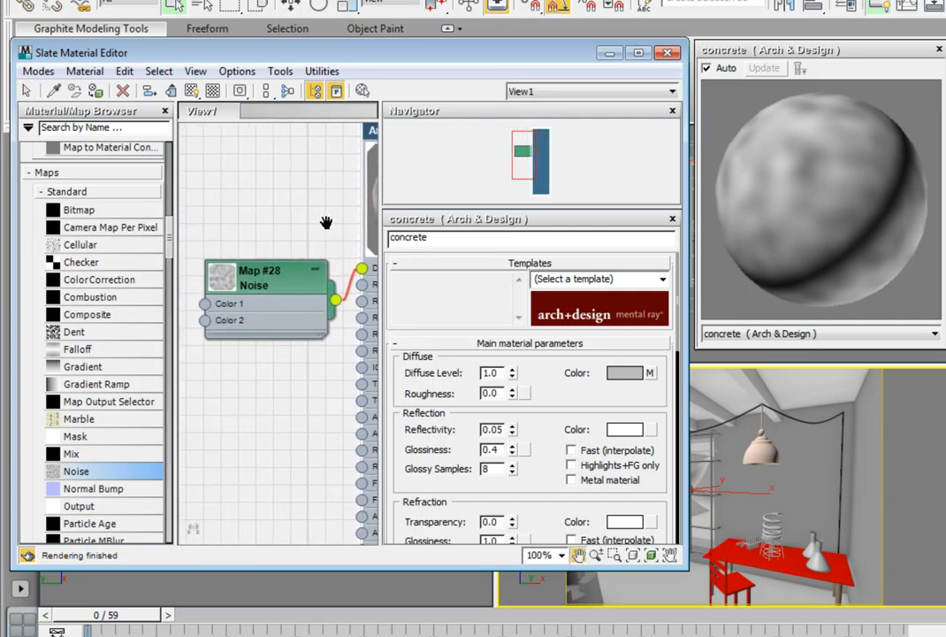
{"action": "double_click", "coordinate": [221, 277]}
{"action": "double_click", "coordinate": [250, 358]}
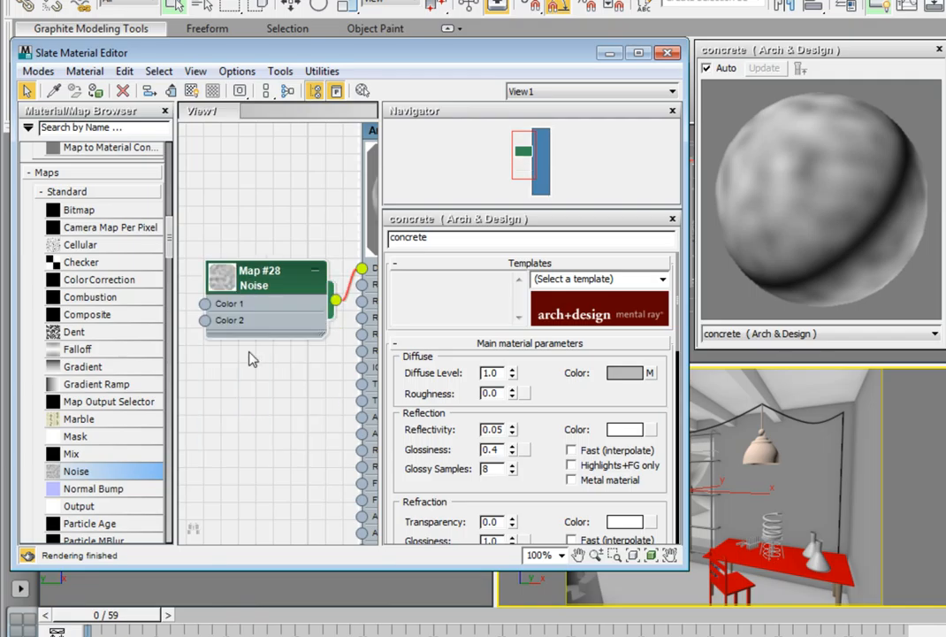
{"action": "double_click", "coordinate": [253, 276]}
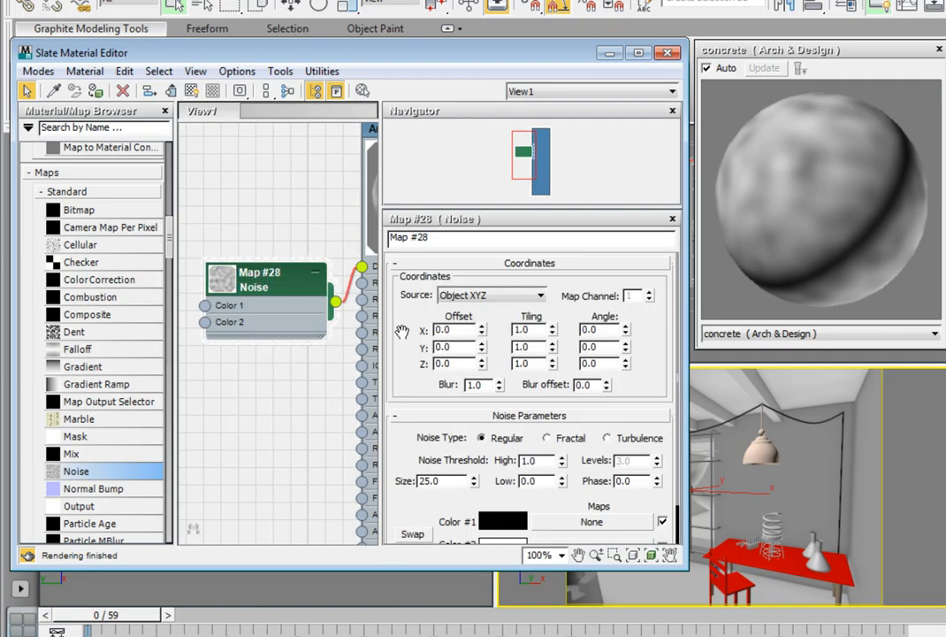
{"action": "scroll", "coordinate": [401, 331], "scroll_direction": "down", "scroll_amount": 2}
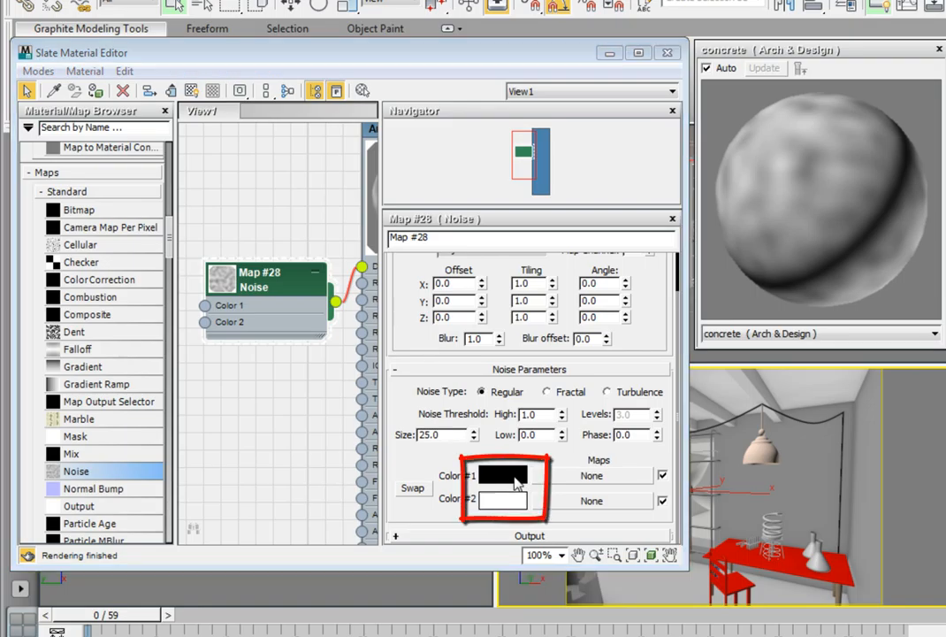
{"action": "left_click", "coordinate": [515, 478]}
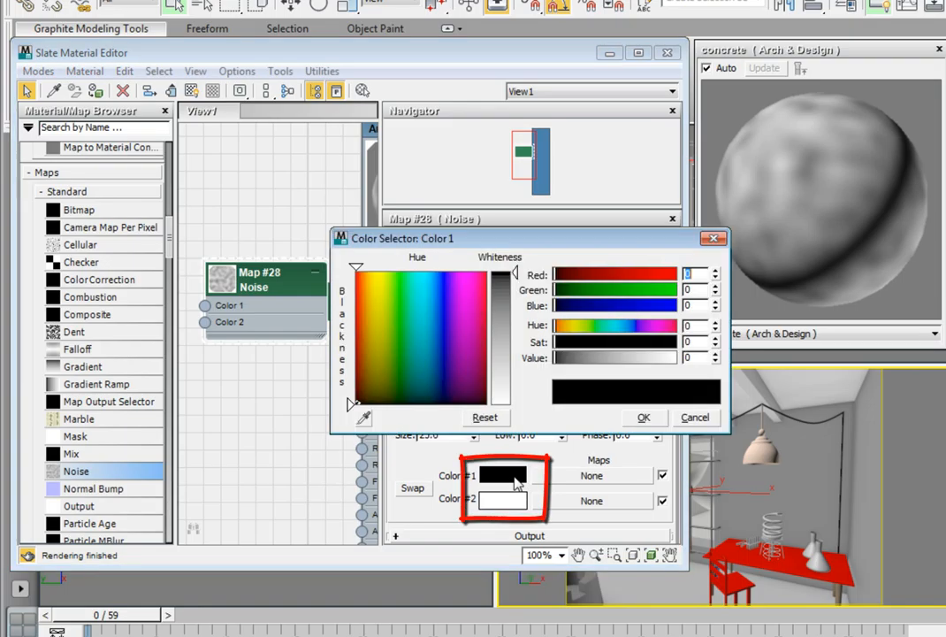
{"action": "left_click", "coordinate": [559, 357]}
{"action": "left_click_drag", "start_coordinate": [559, 358], "coordinate": [570, 362]}
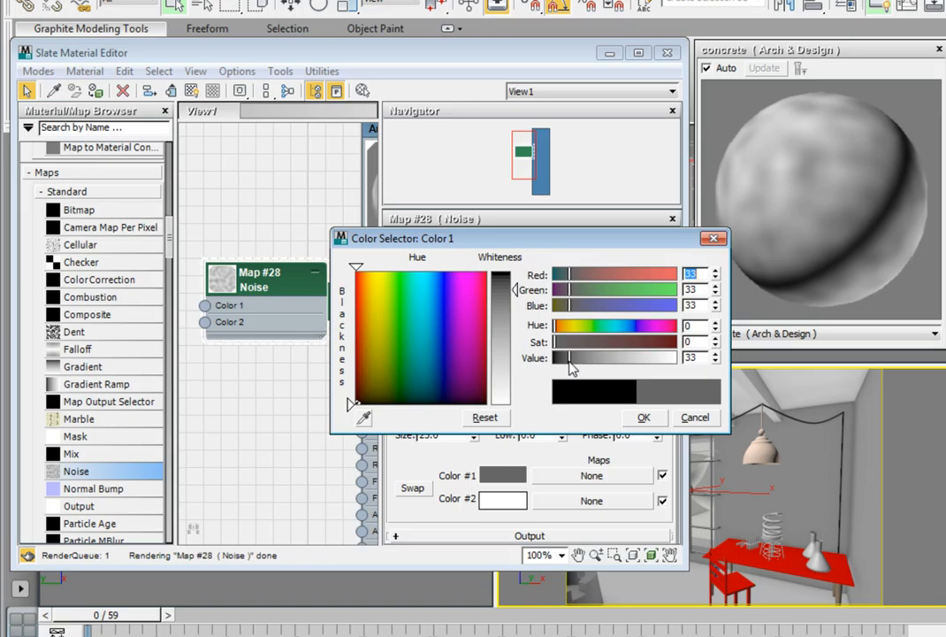
{"action": "left_click", "coordinate": [644, 417]}
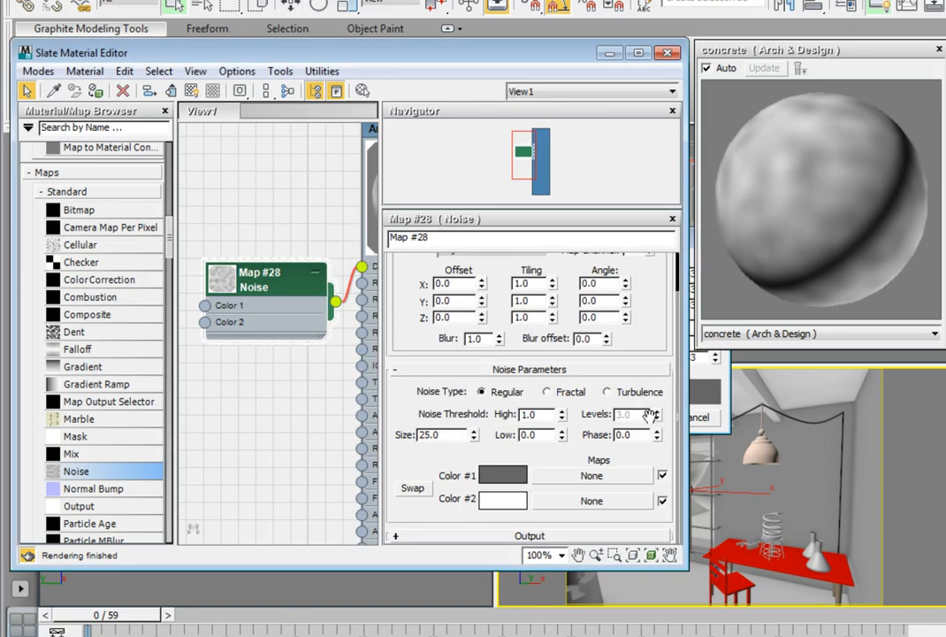
Step: Darken the Noise map's Color #2 slightly from pure white to a very light gray
{"action": "left_click", "coordinate": [503, 501]}
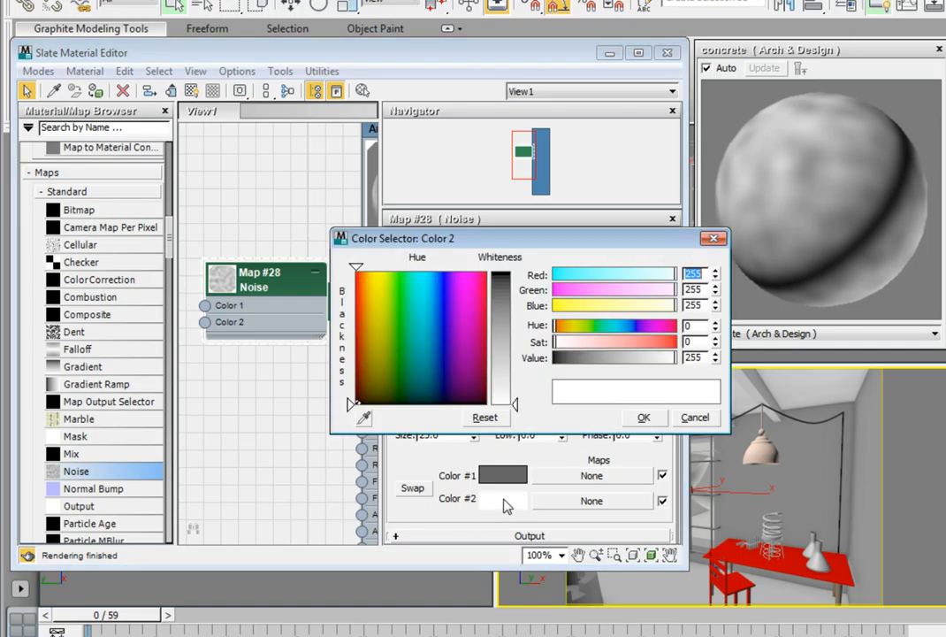
{"action": "left_click_drag", "start_coordinate": [676, 358], "coordinate": [654, 359]}
{"action": "left_click", "coordinate": [653, 417]}
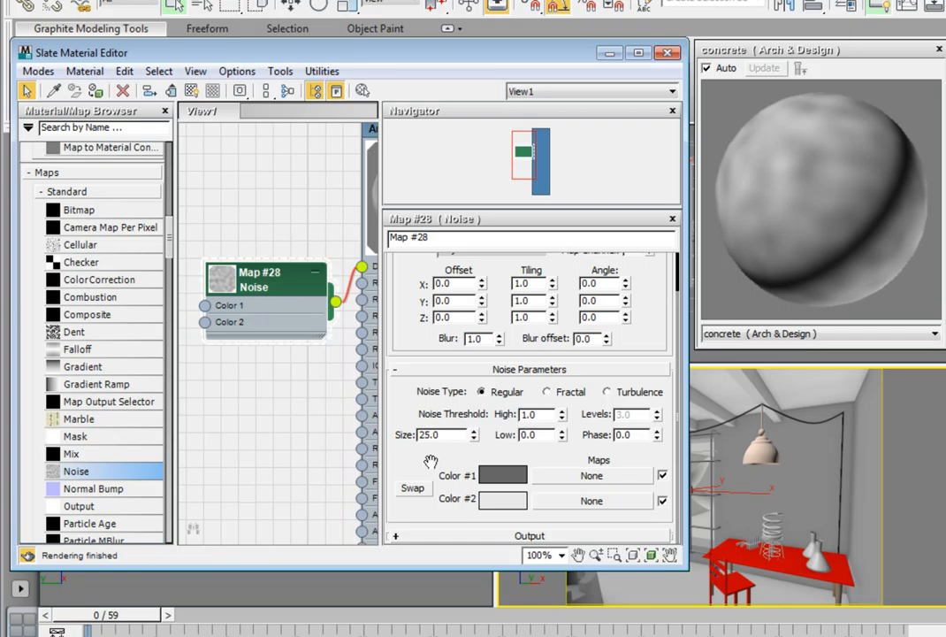
Step: Switch the Noise map's type to Fractal and set its Size to 15
{"action": "left_click", "coordinate": [557, 395]}
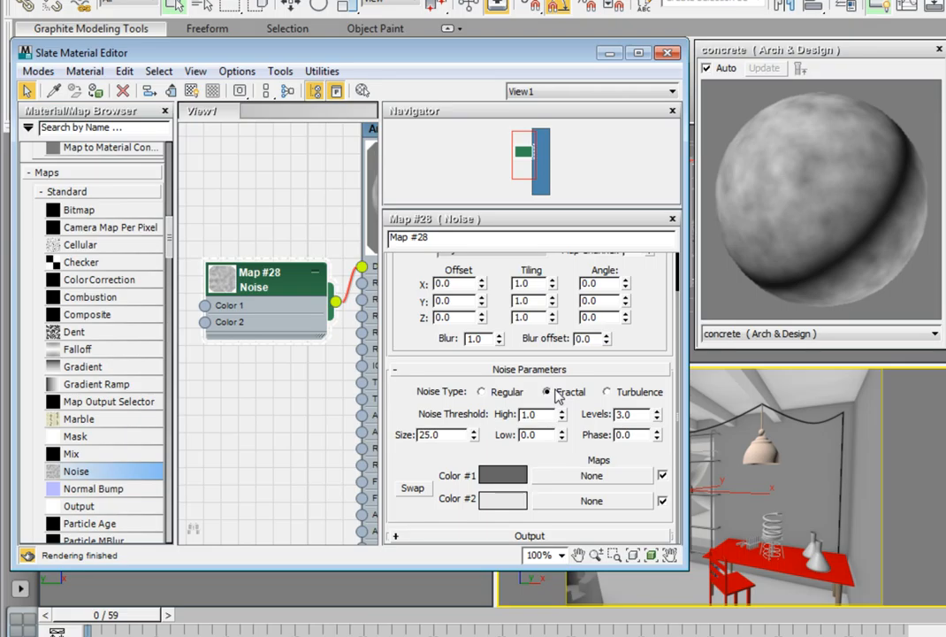
{"action": "double_click", "coordinate": [430, 435]}
{"action": "type", "text": "15"}
{"action": "key", "text": "Return"}
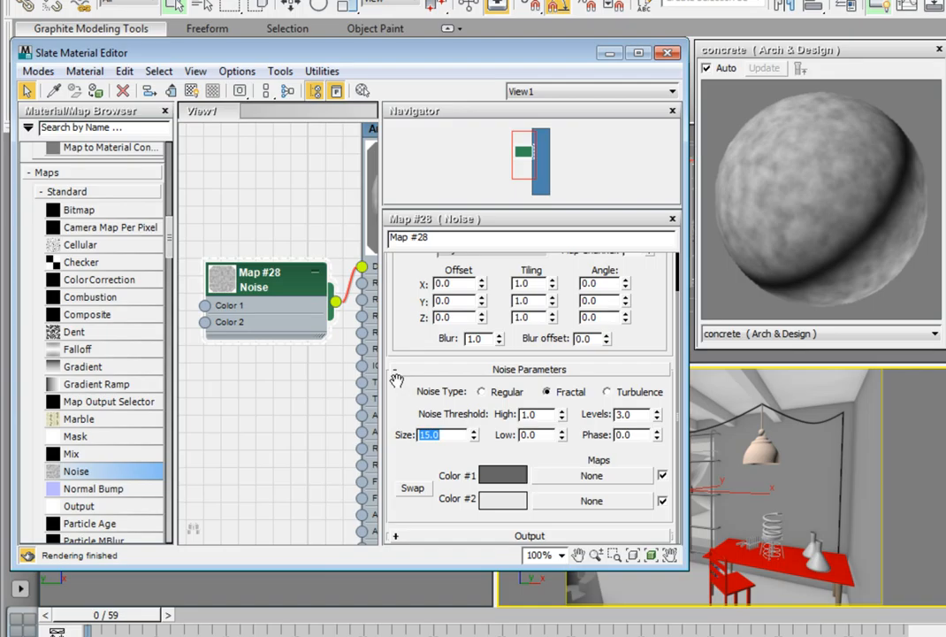
Step: Render the Camera02 view again with the adjusted noise, continuing past the missing map file
{"action": "key", "text": "shift+q"}
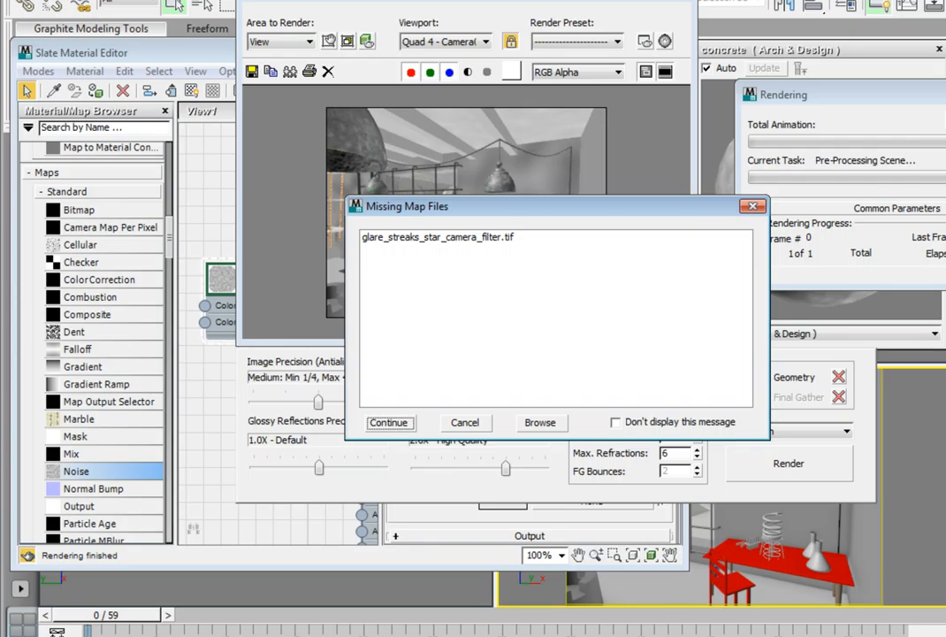
{"action": "key", "text": "Return"}
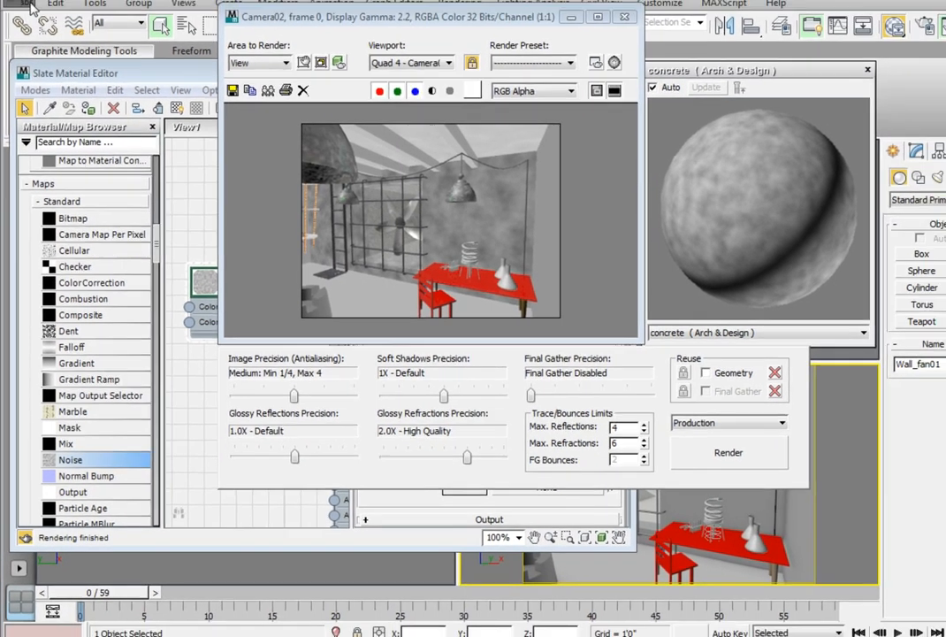
Step: Save the scene as the next incremental version, Ch04_Interior_material04.max, replacing the existing file
{"action": "left_click", "coordinate": [29, 34]}
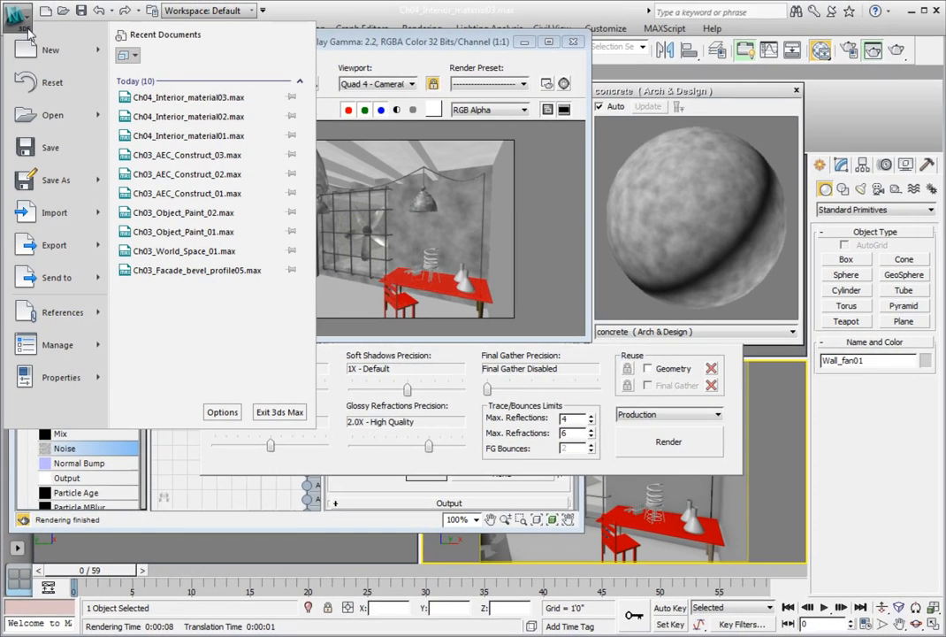
{"action": "left_click", "coordinate": [40, 183]}
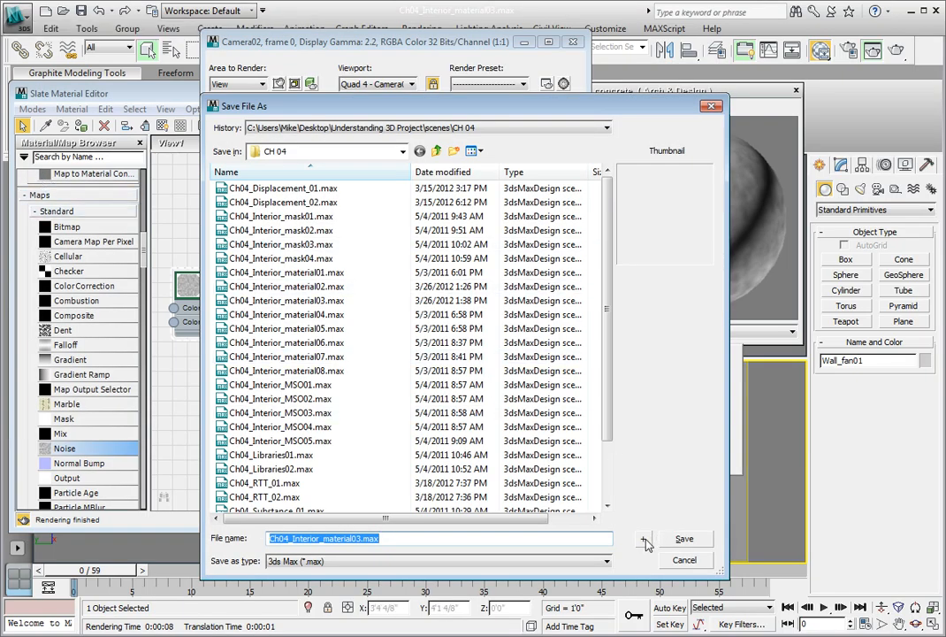
{"action": "left_click", "coordinate": [644, 540]}
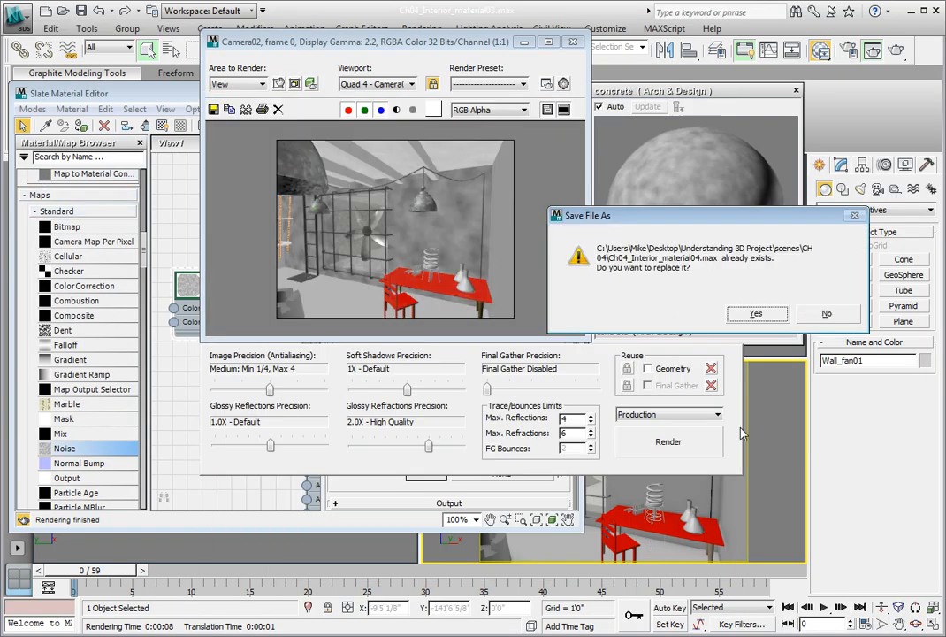
{"action": "left_click", "coordinate": [756, 313]}
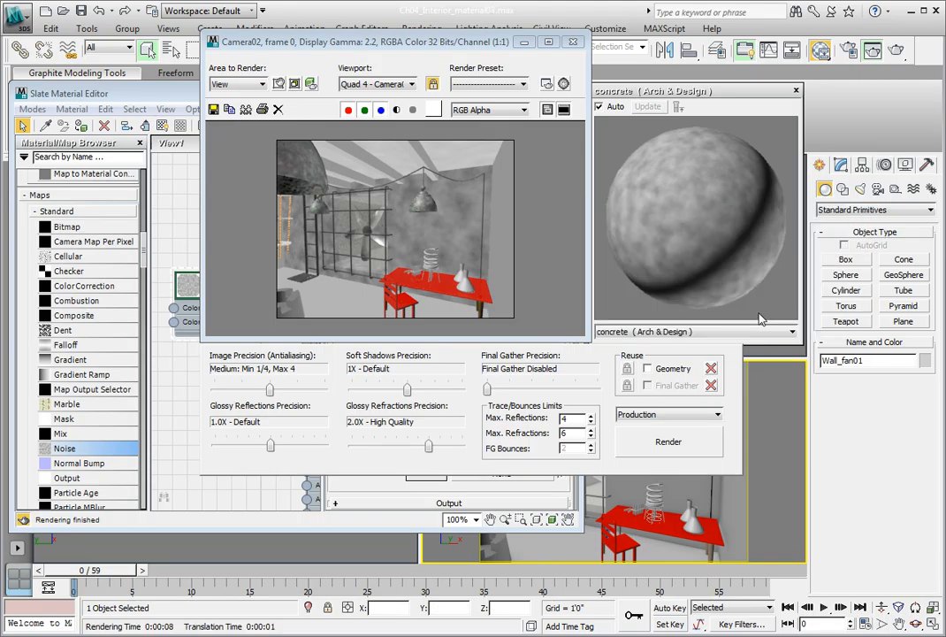